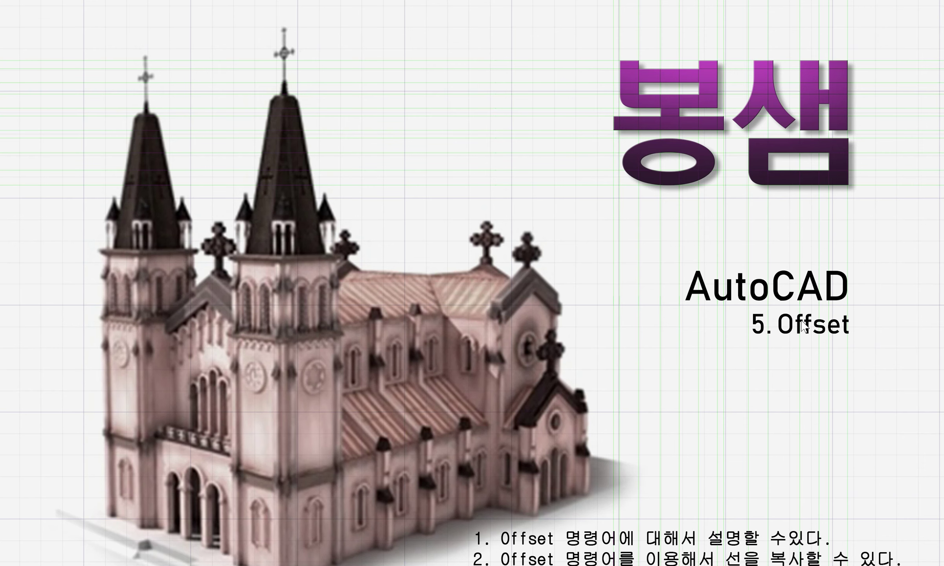
Step: Switch to the AutoCAD drawing, then start and cancel OFFSET twice
key("alt+Tab")
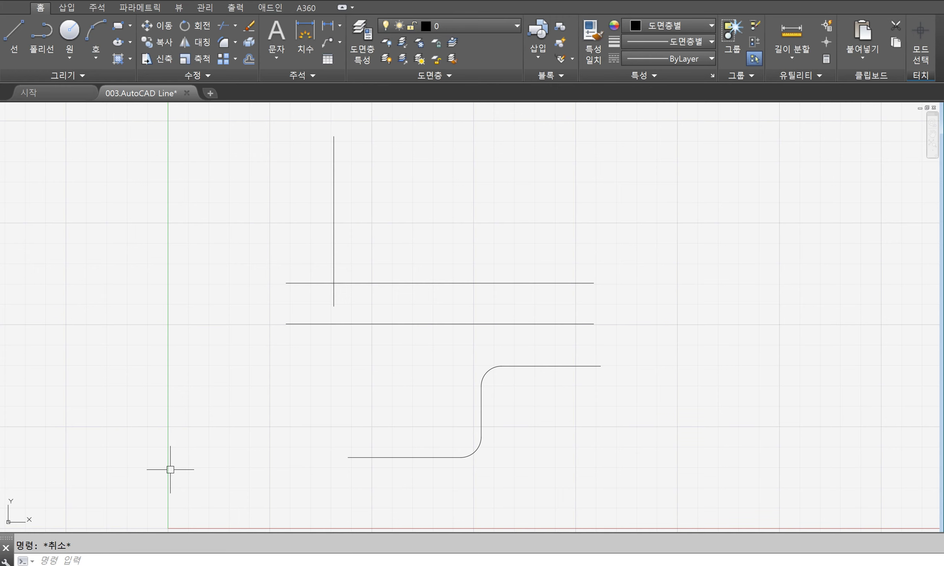
type("OFFSE")
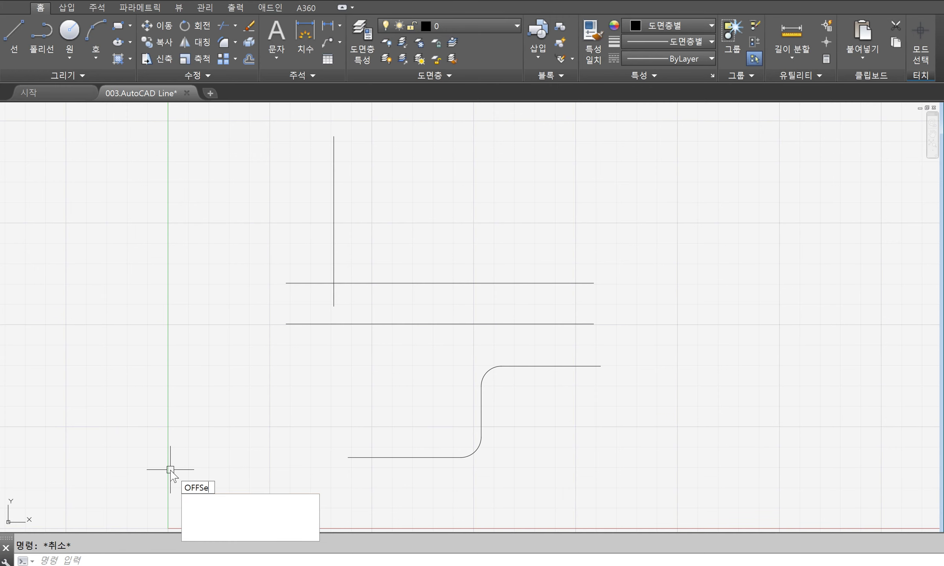
type("T")
key("Return")
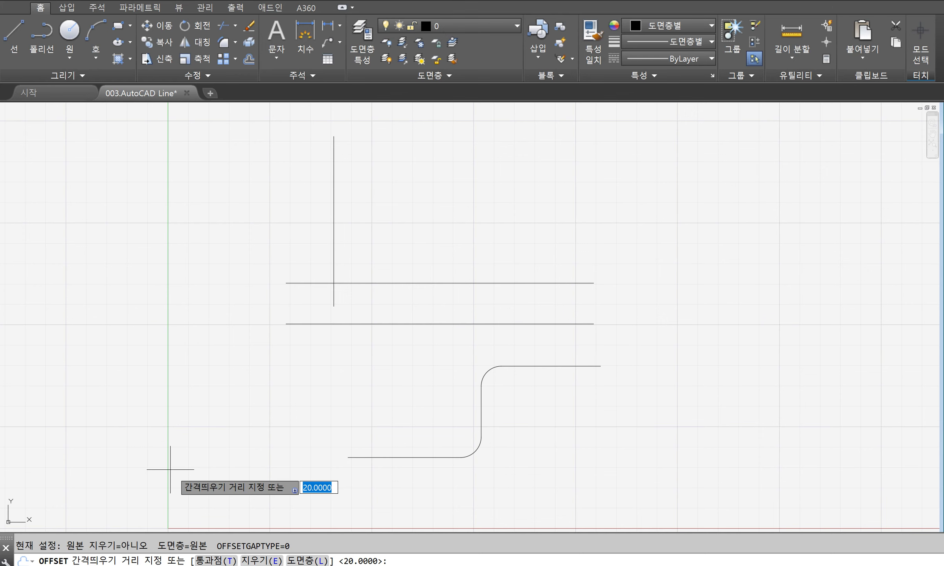
key("Escape")
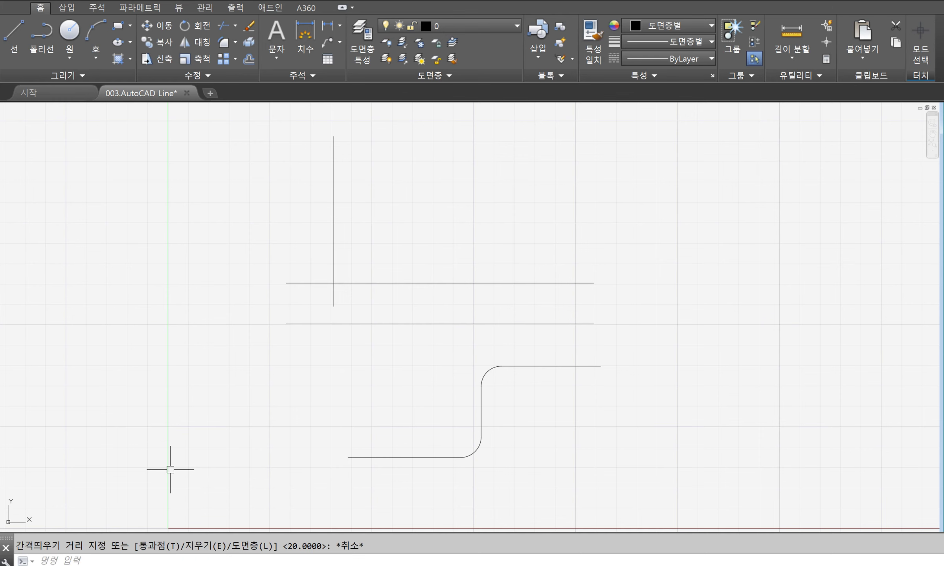
type("of")
type("f")
key("Return")
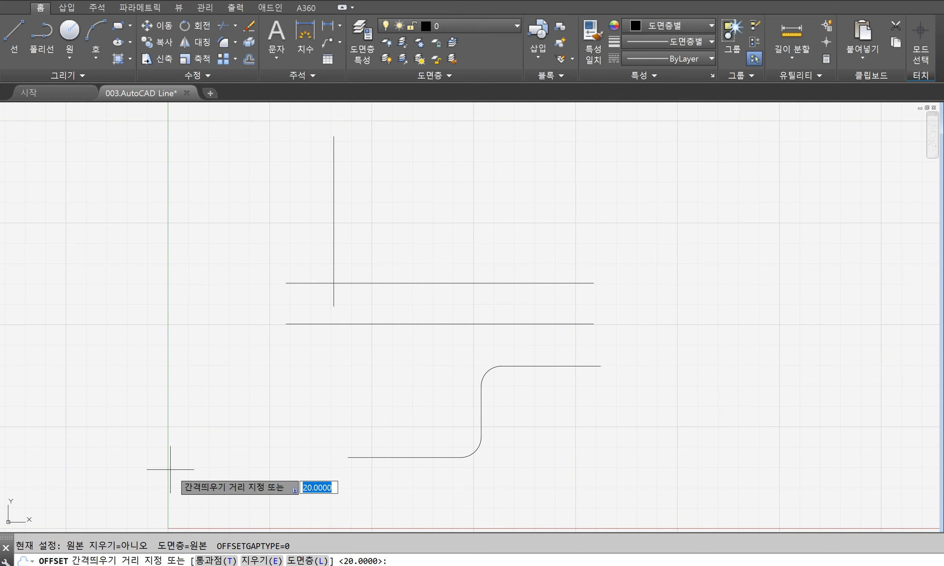
key("Escape")
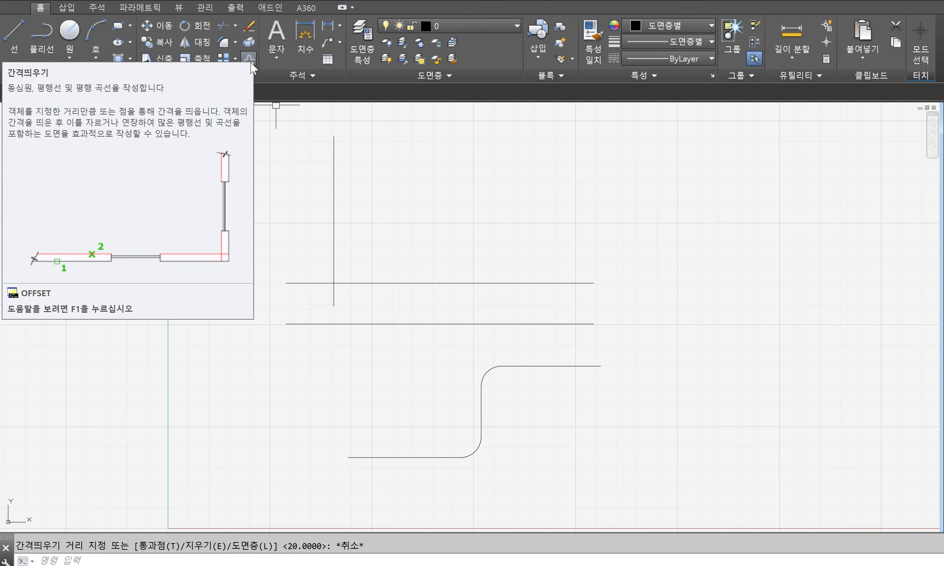
Step: Start Offset from the Modify panel and dismiss the invalid 'offset' entry at the distance prompt
left_click(250, 63)
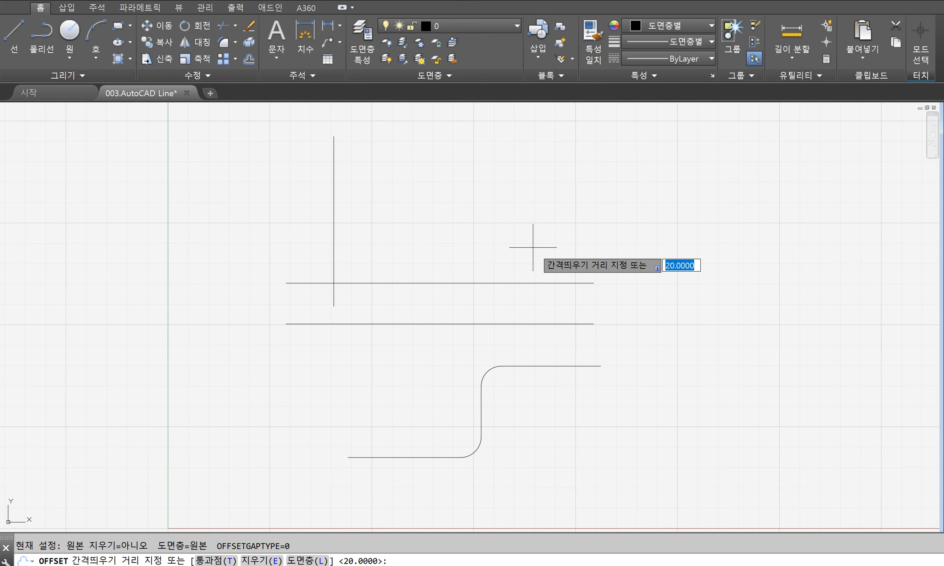
type("offs")
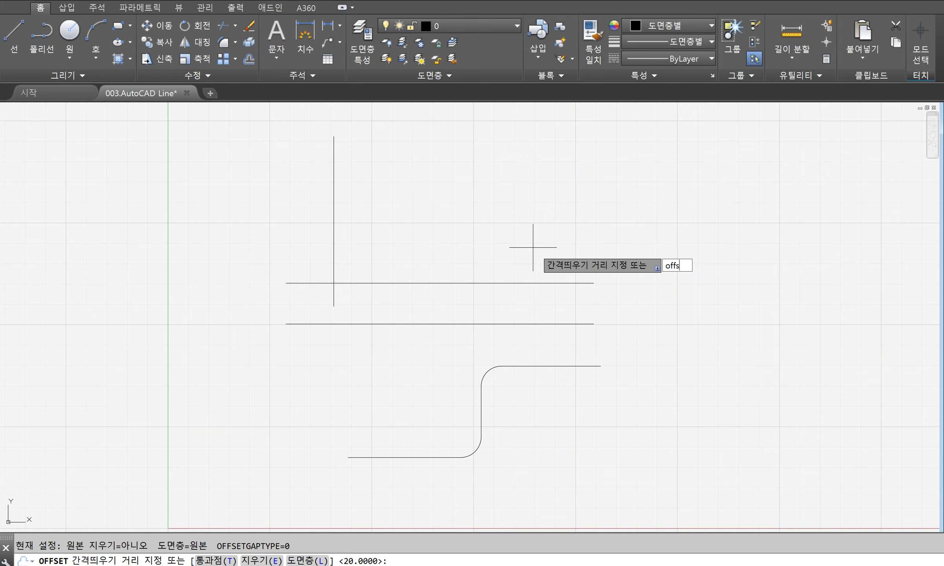
type("et")
key("Return")
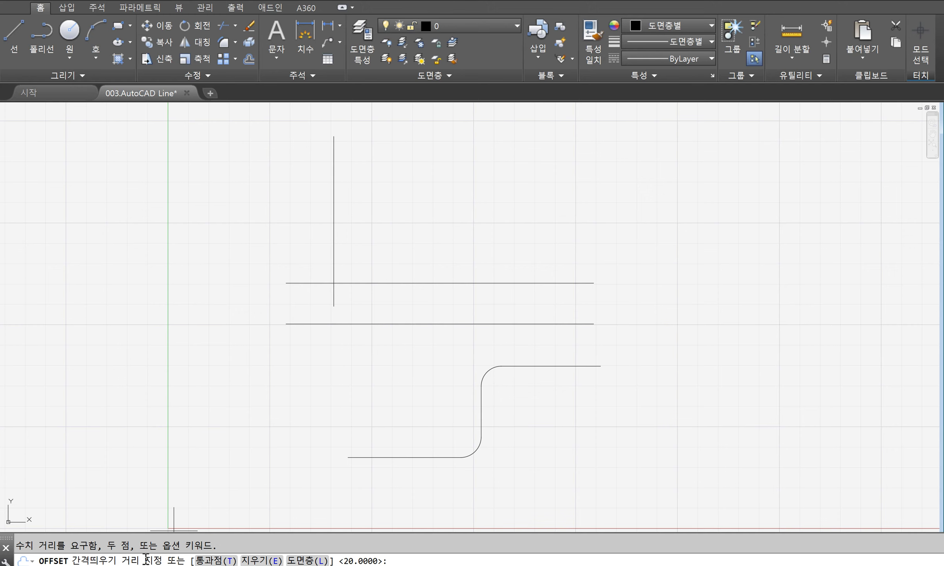
Step: Offset the upper horizontal line upward three times, 20 units apart each time
type("20")
key("Return")
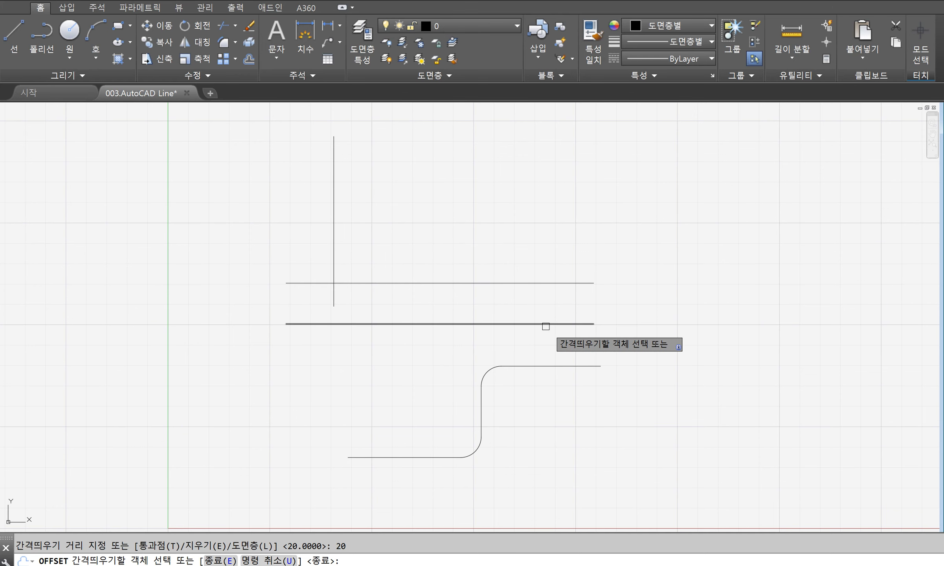
left_click(560, 283)
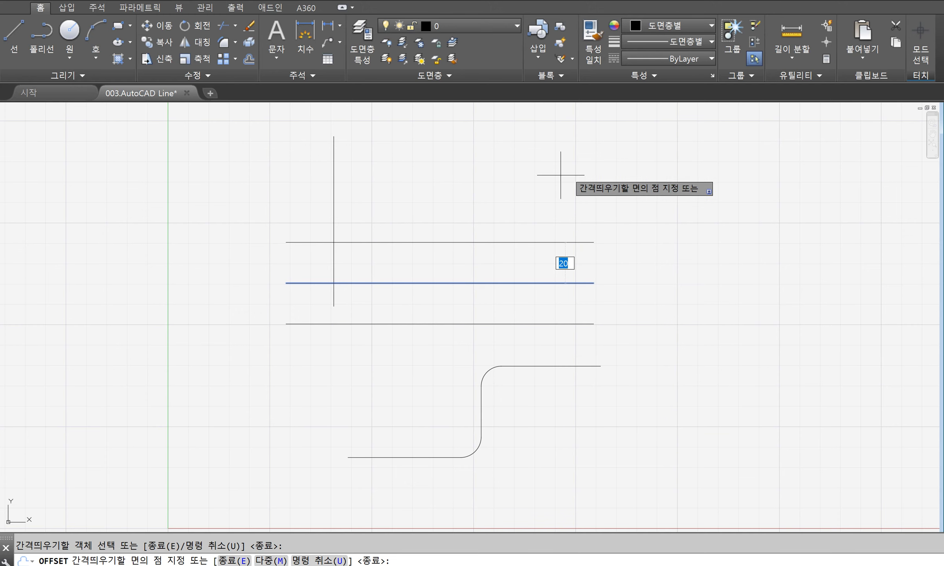
left_click(660, 156)
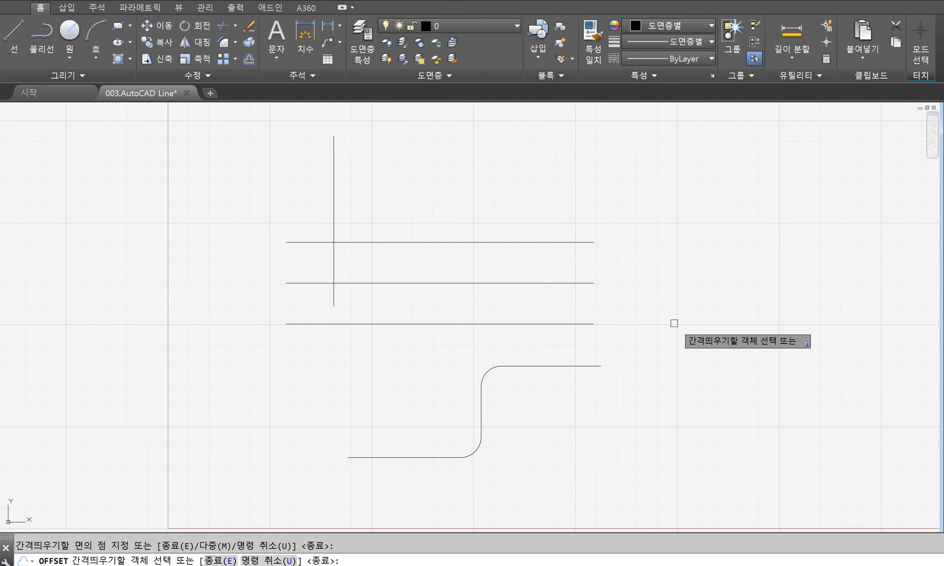
left_click(556, 242)
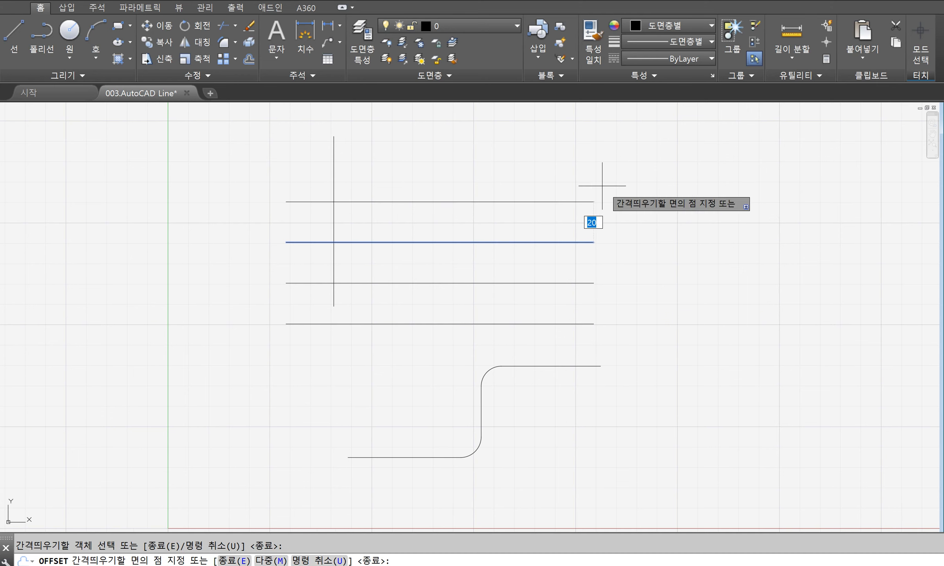
left_click(602, 186)
left_click(572, 202)
left_click(607, 161)
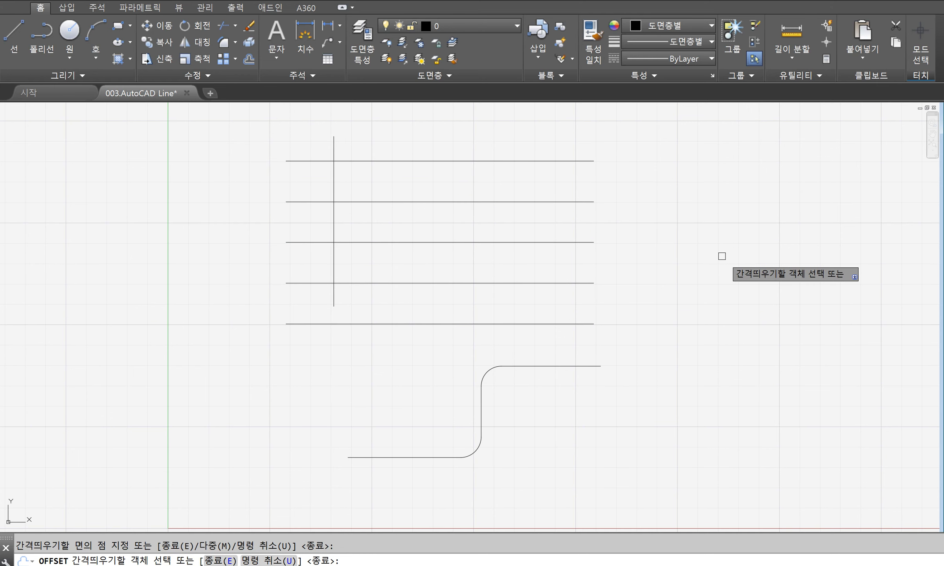
key("Return")
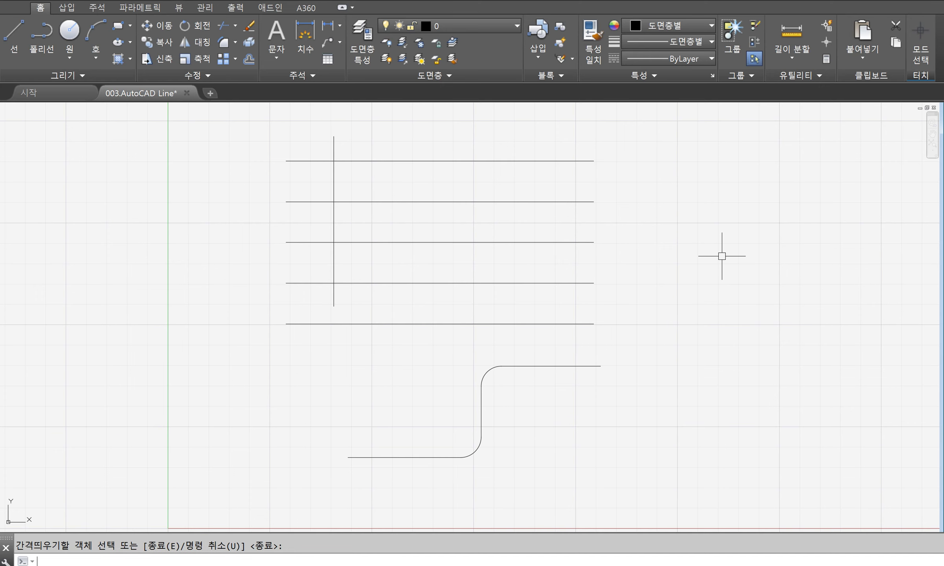
Step: Erase the four stacked upper horizontal lines with a crossing-window selection
key("Return")
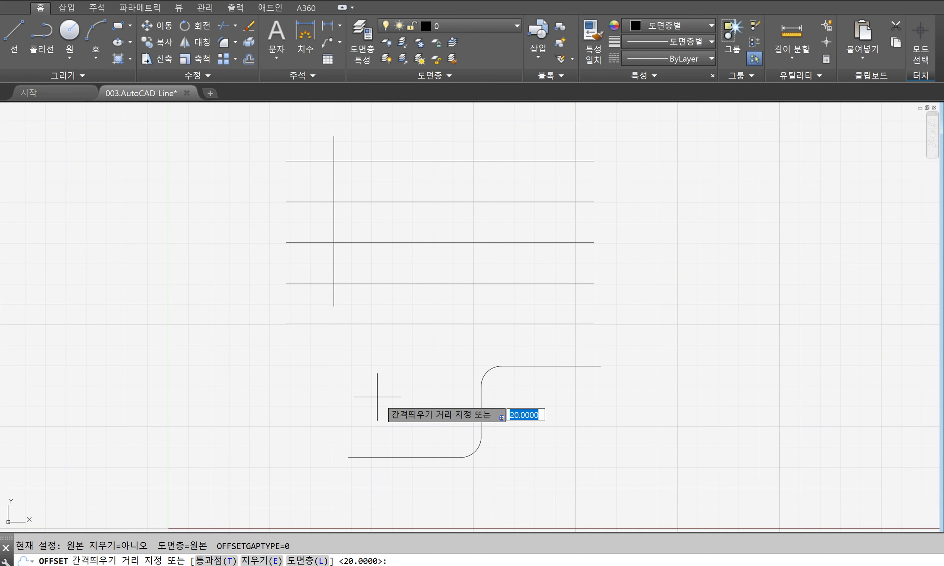
key("Escape")
left_click(657, 136)
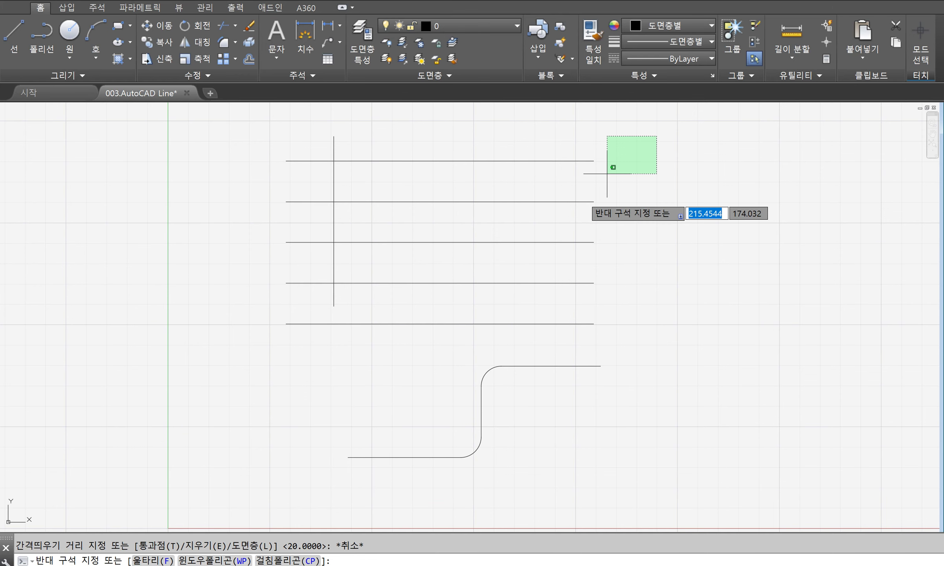
left_click(493, 283)
key("Delete")
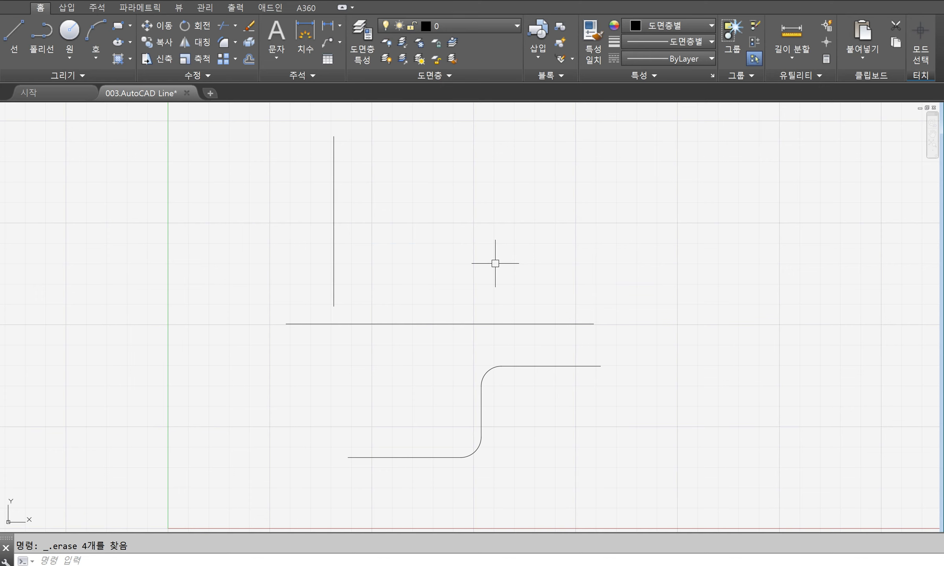
Step: Switch OFFSET to Through mode and copy the lower horizontal line through a point above it
type("OFf")
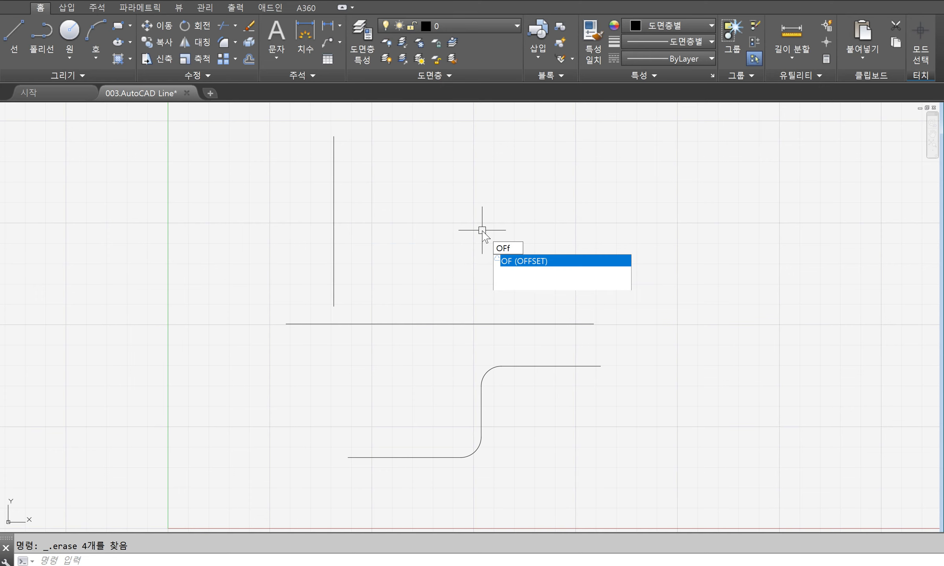
type("set")
key("Return")
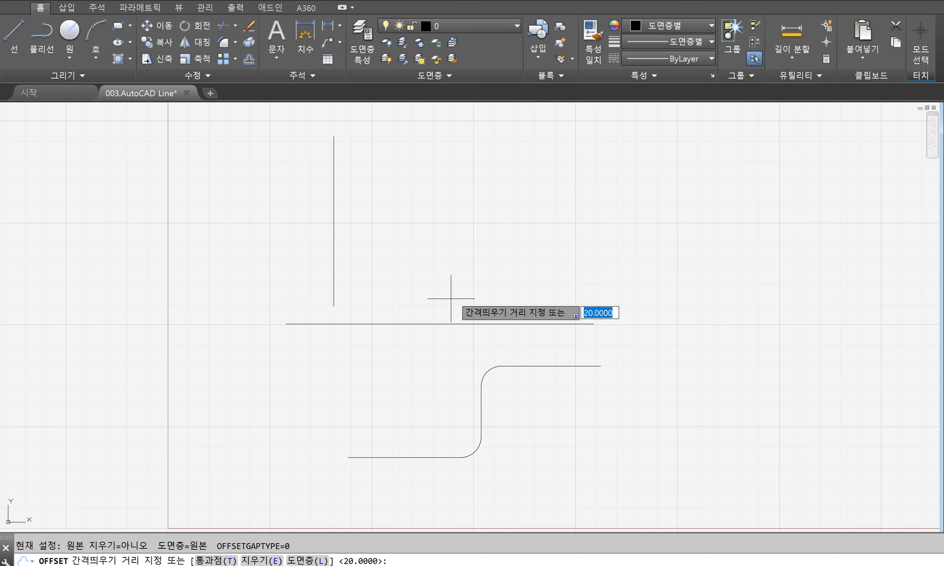
type("t")
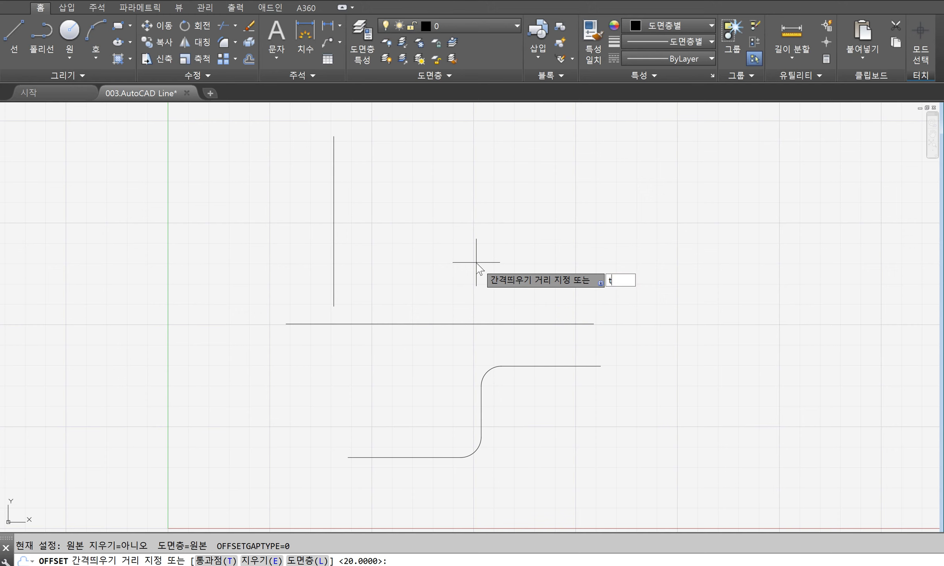
key("Return")
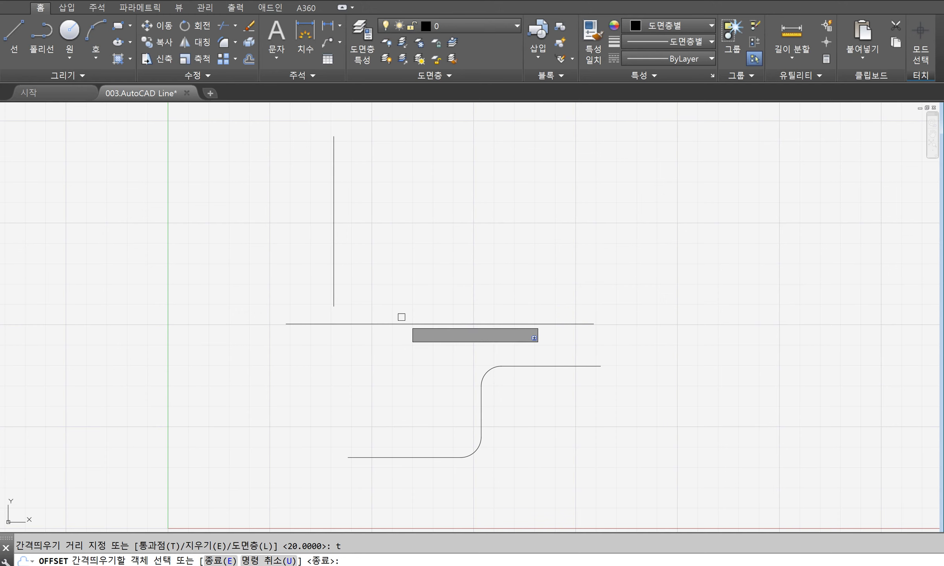
left_click(403, 324)
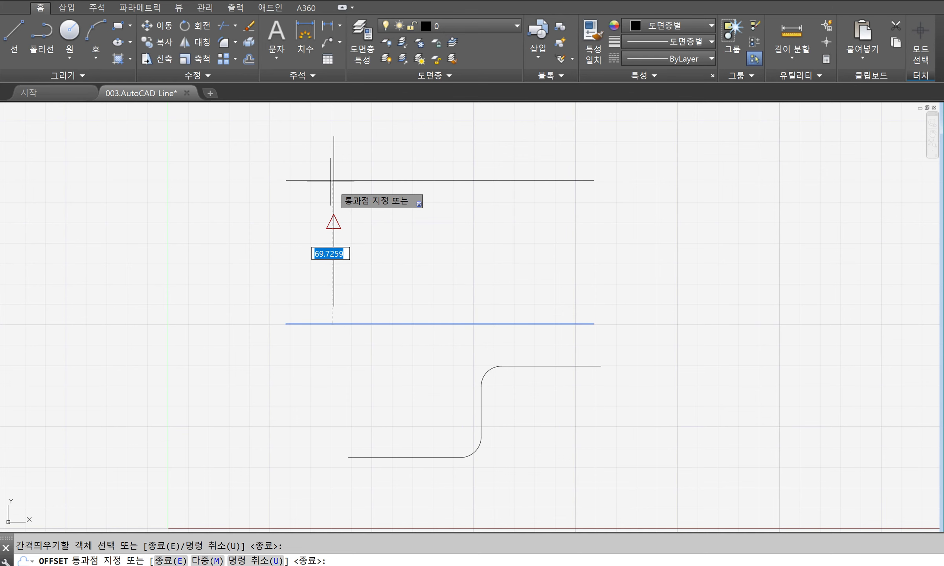
left_click(334, 221)
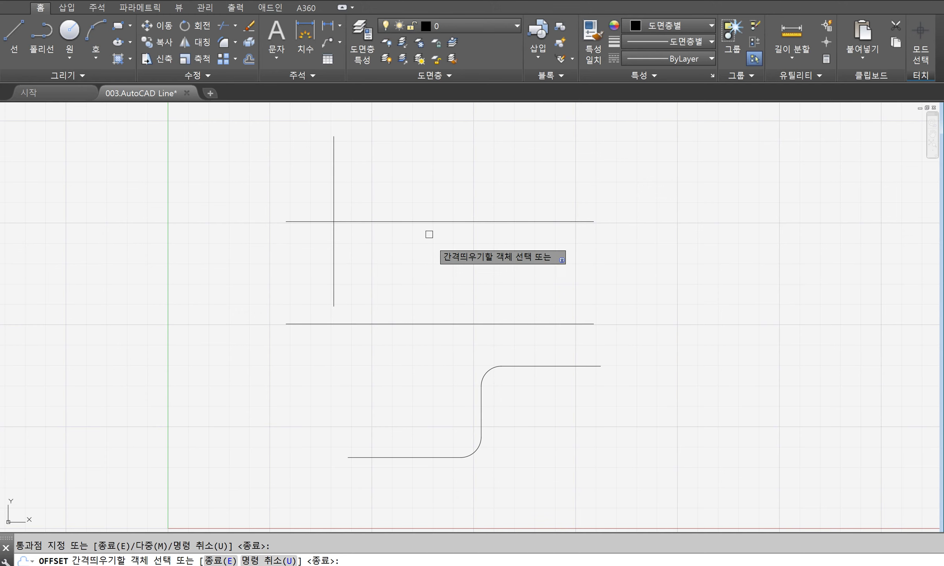
Step: Copy the lower horizontal line through the vertical line's bottom and top endpoints
left_click(418, 324)
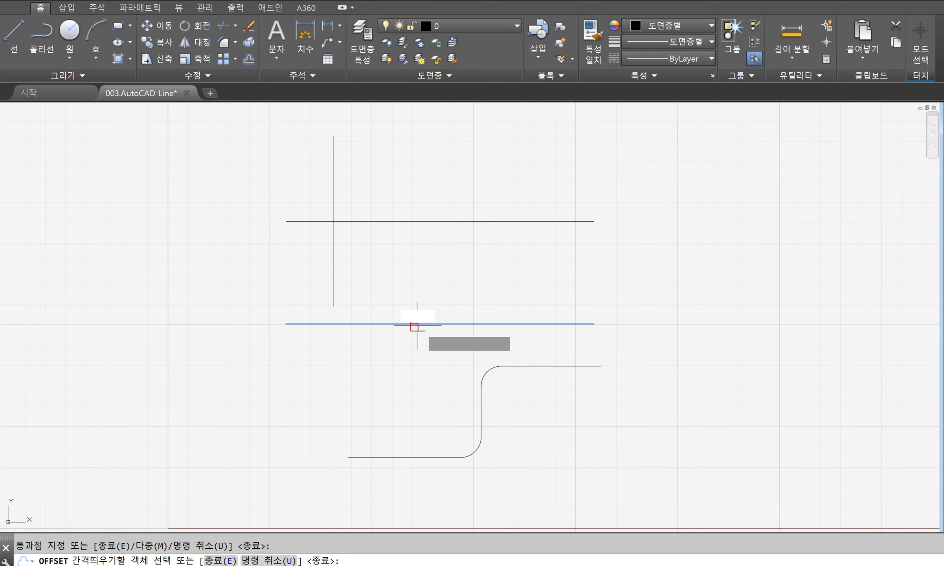
left_click(333, 306)
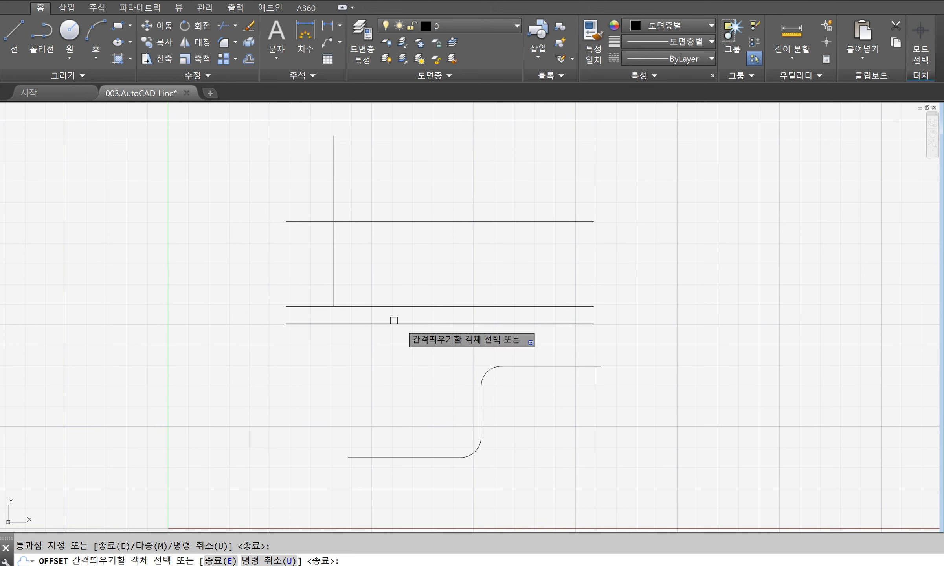
left_click(440, 324)
left_click(334, 137)
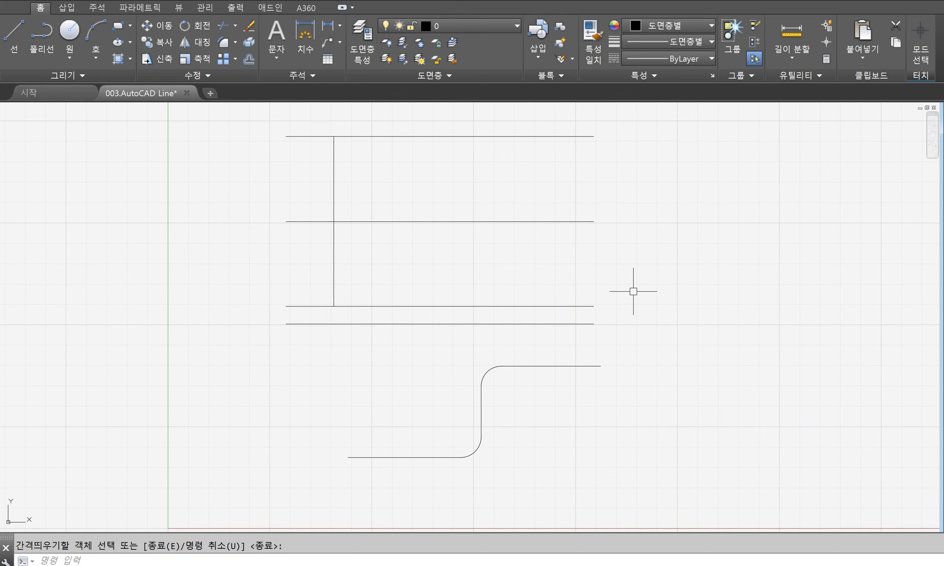
Step: Offset the curved polyline 5 units toward its upper-left side
key("Return")
key("Return")
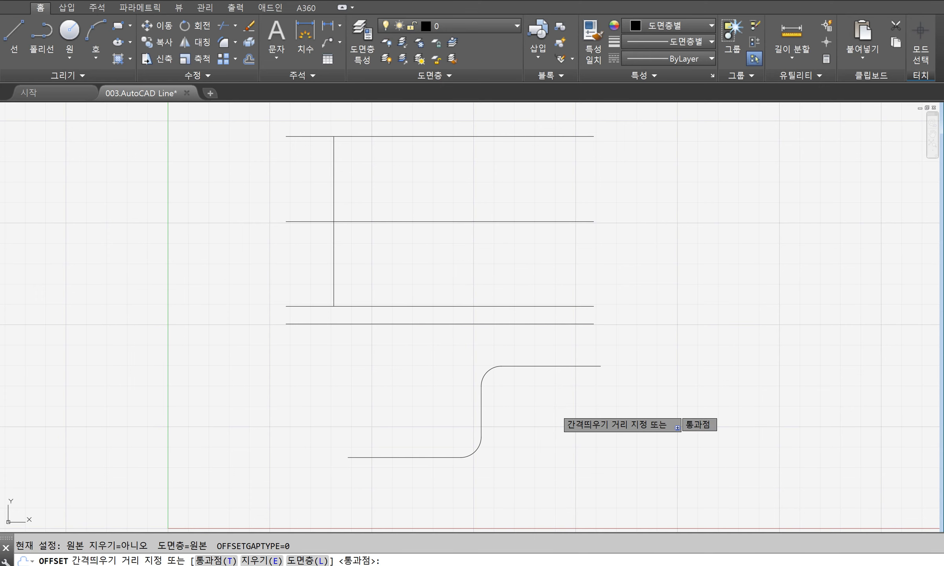
key("Escape")
type("offs")
key("Return")
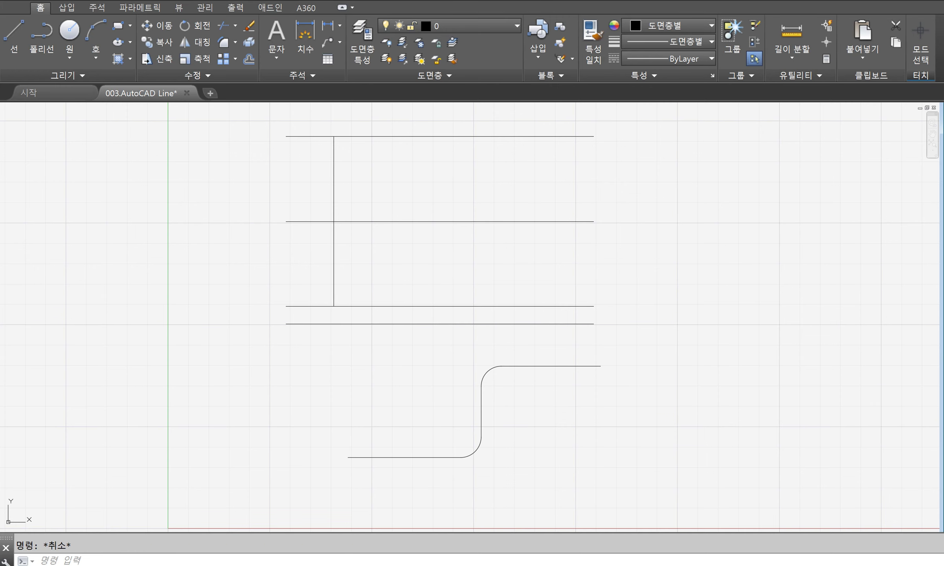
type("5")
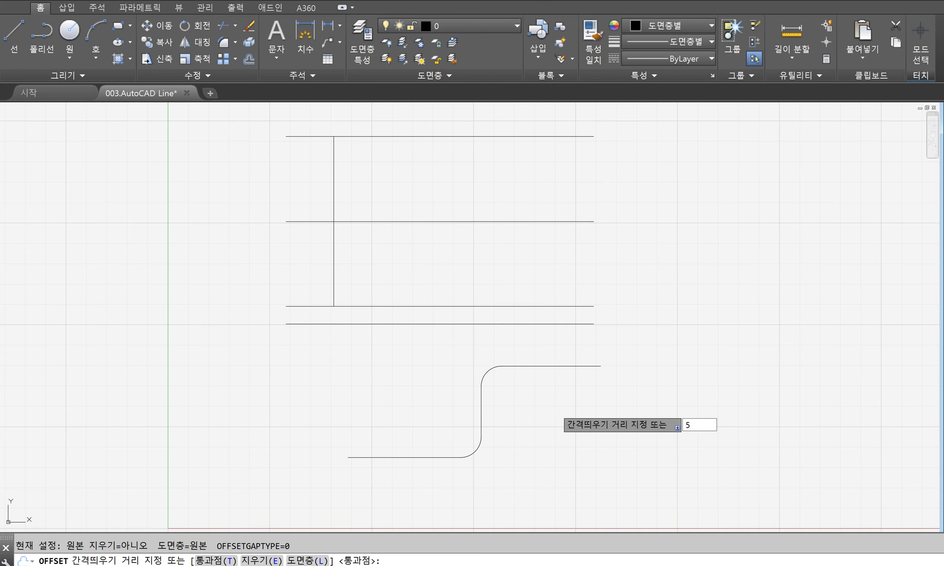
key("Return")
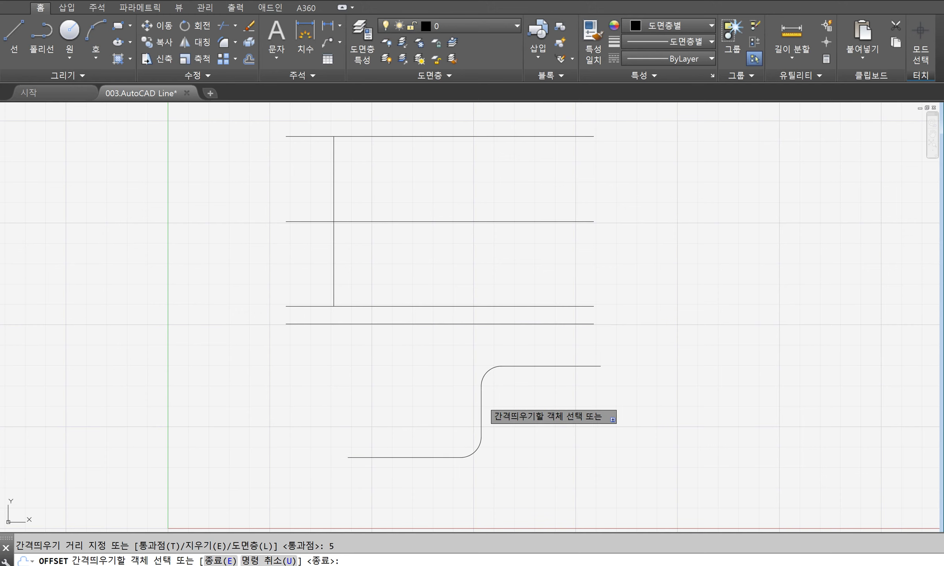
left_click(481, 397)
left_click(455, 386)
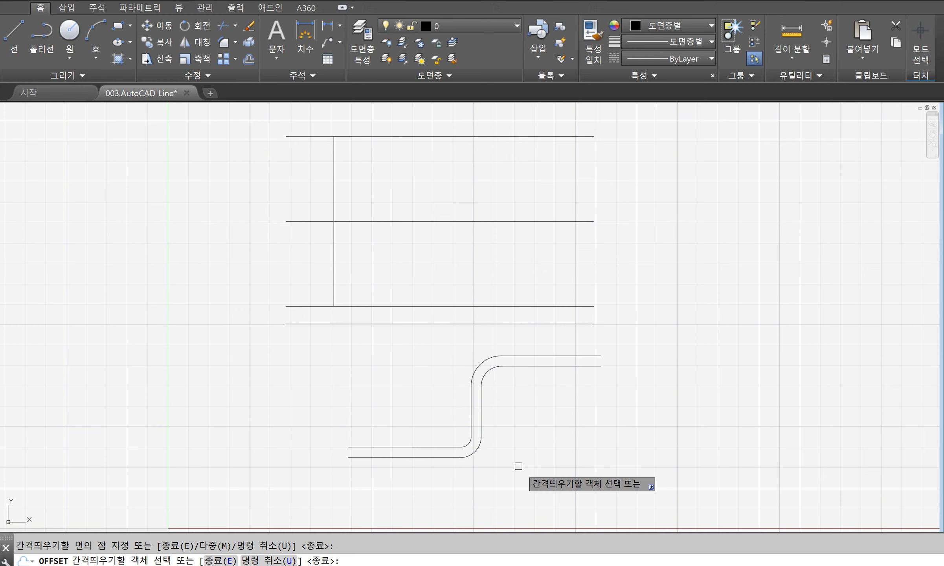
key("Return")
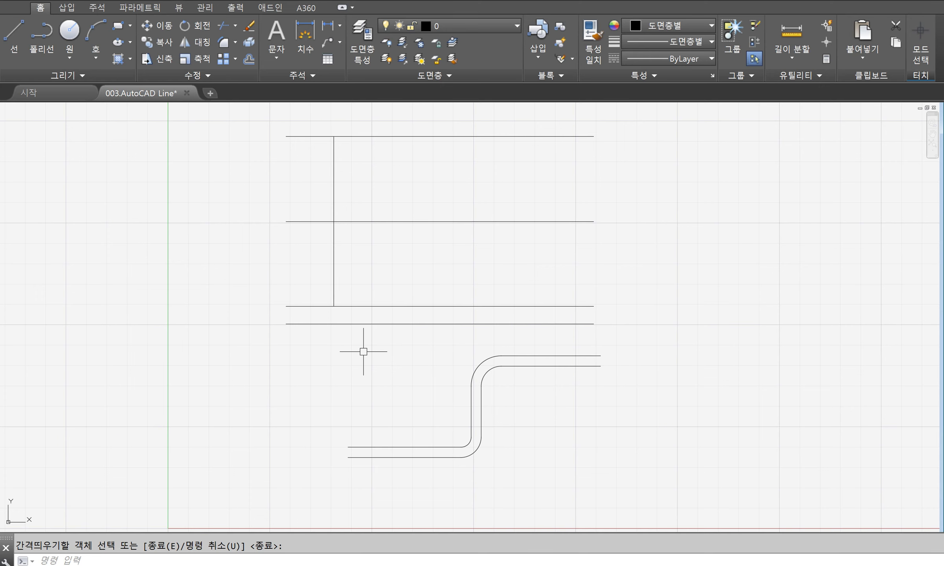
Step: Set OFFSET's erase-source option to Yes and keep the 5-unit distance
key("Return")
key("Return")
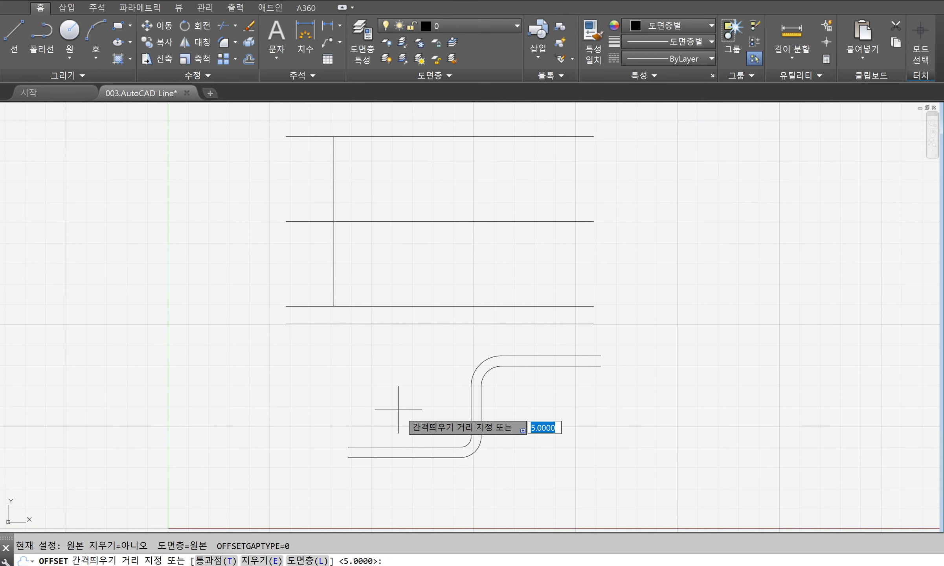
type("e")
key("Return")
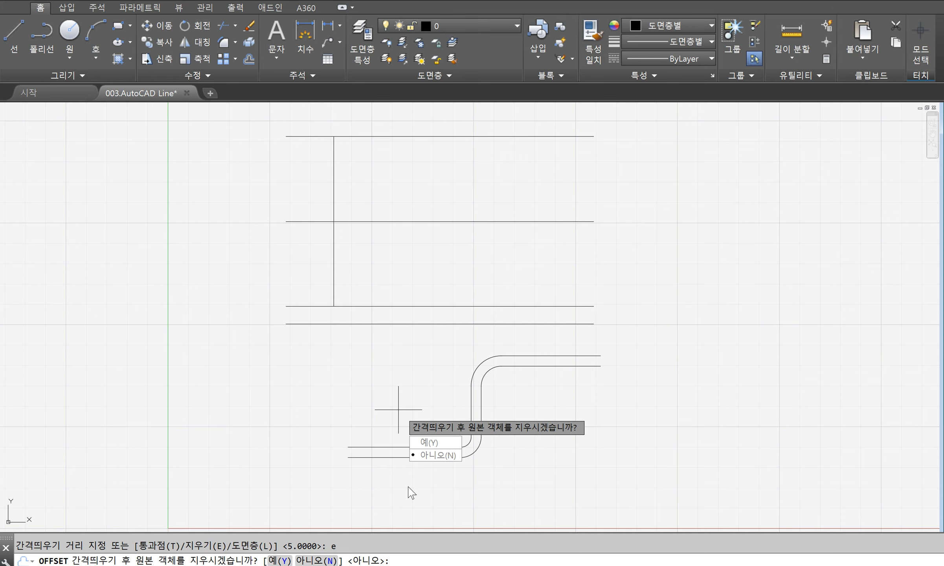
type("y")
key("Return")
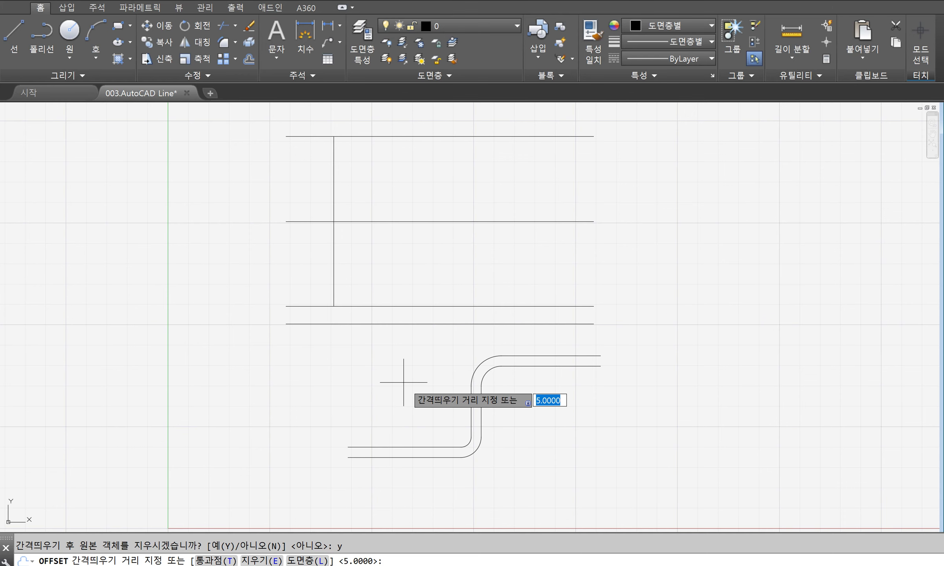
key("Return")
Step: Shift the lowest horizontal line down three times by 5 units
left_click(413, 324)
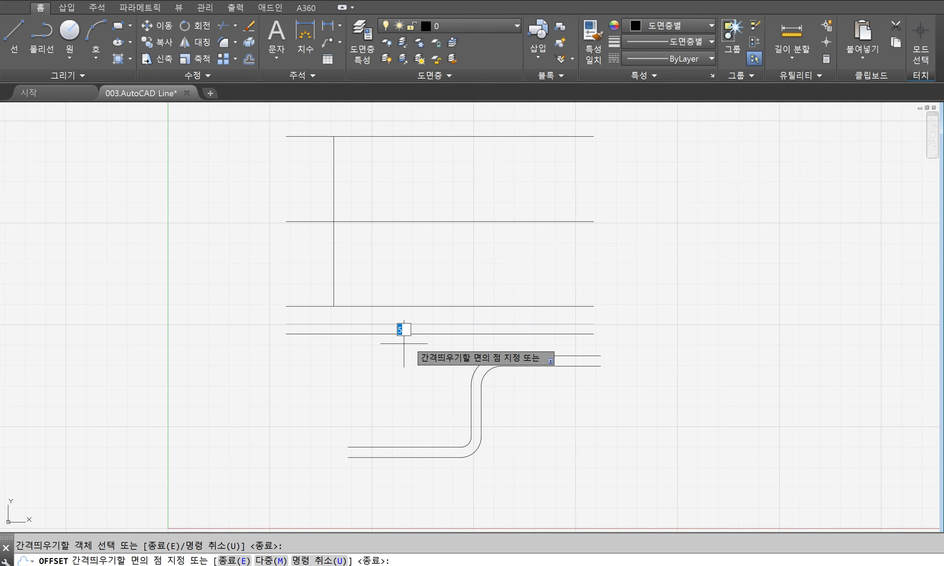
left_click(399, 354)
left_click(385, 334)
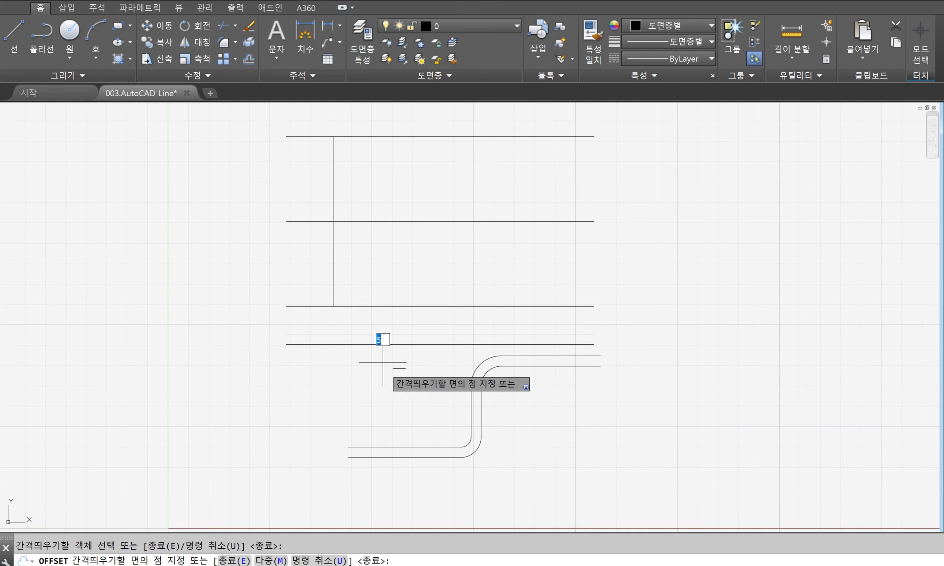
left_click(383, 362)
left_click(389, 344)
left_click(388, 381)
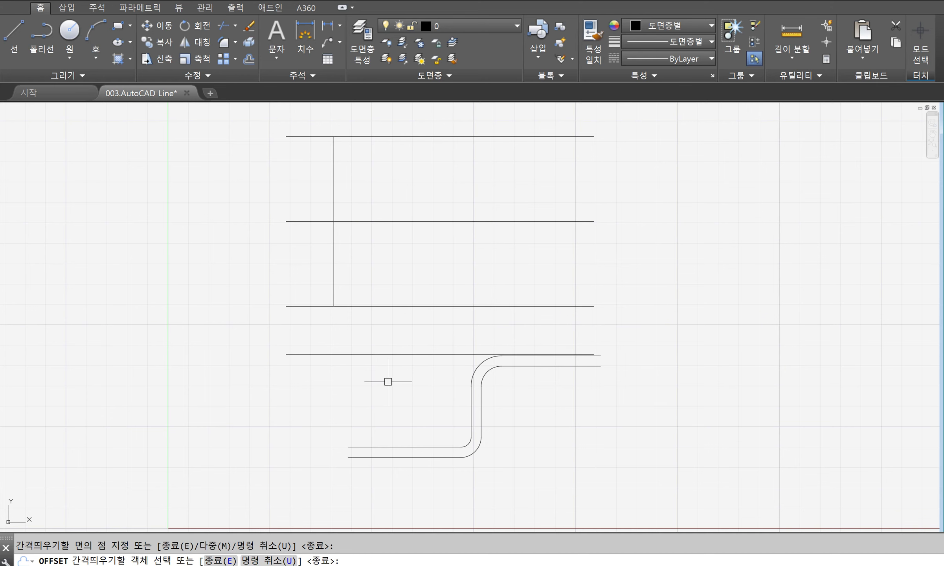
key("Return")
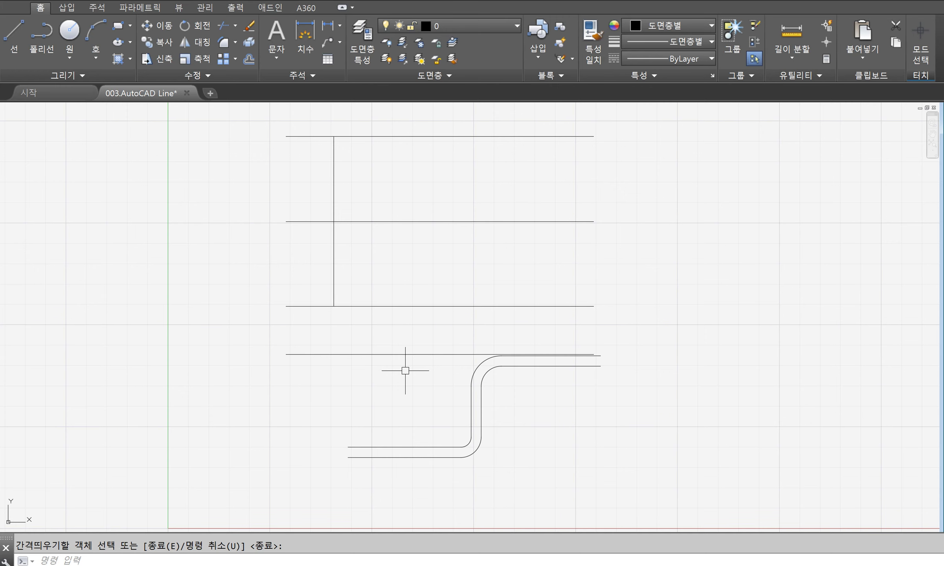
Step: Set OFFSET's erase-source option back to No, cancel, and select the line above the curve
key("Return")
key("Return")
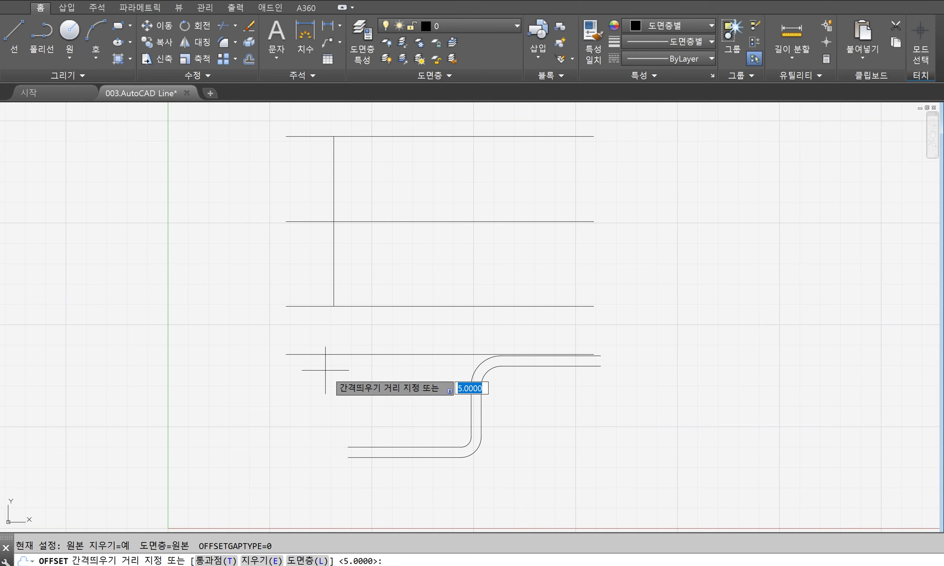
type("e")
key("Return")
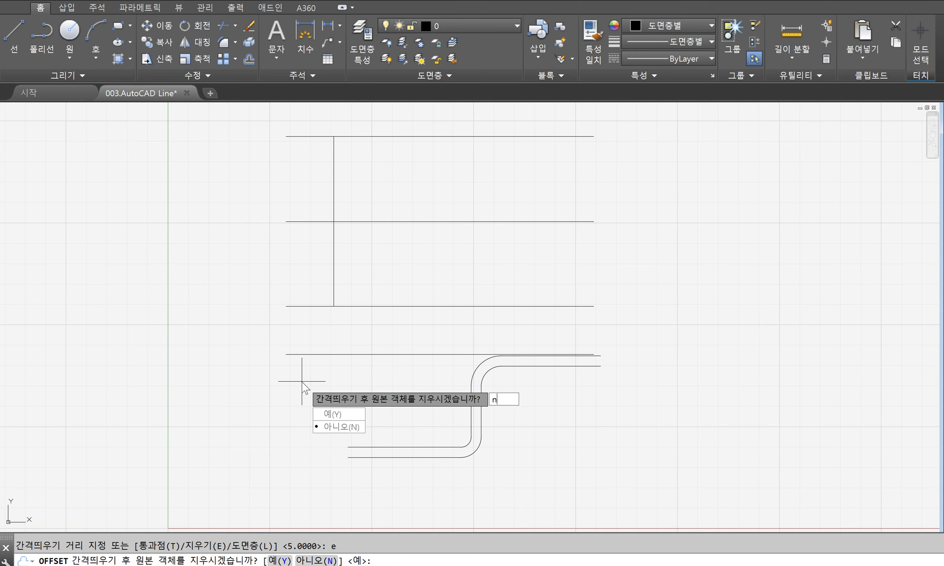
type("n")
key("Return")
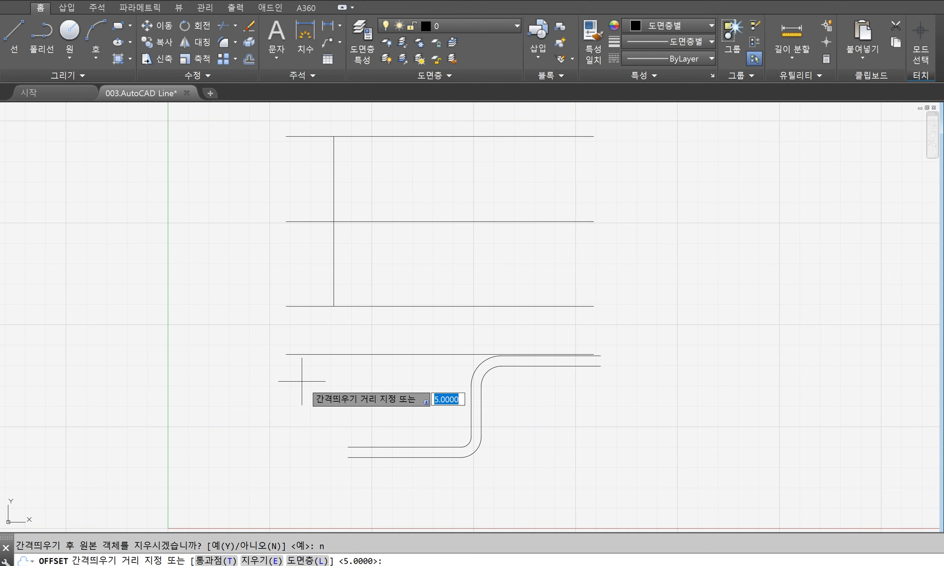
key("Return")
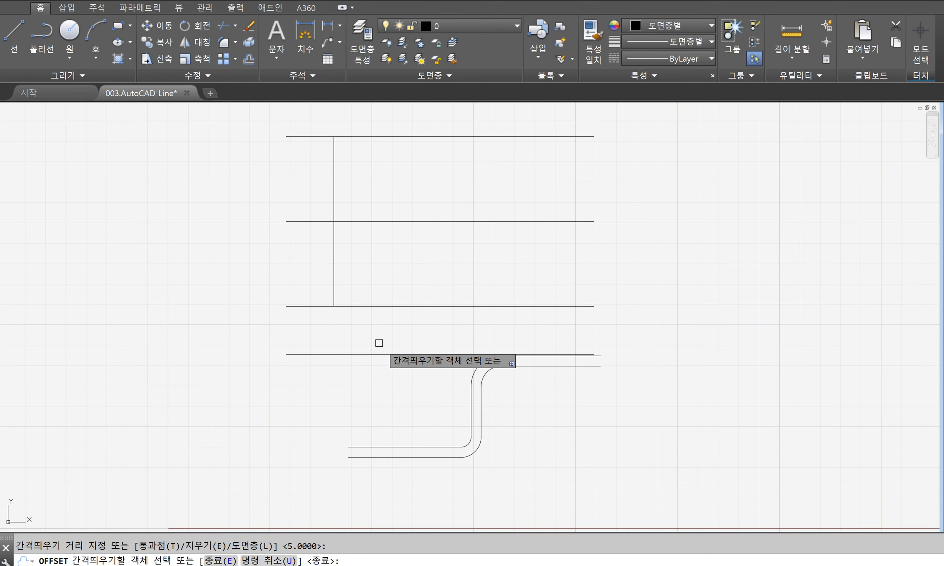
key("Escape")
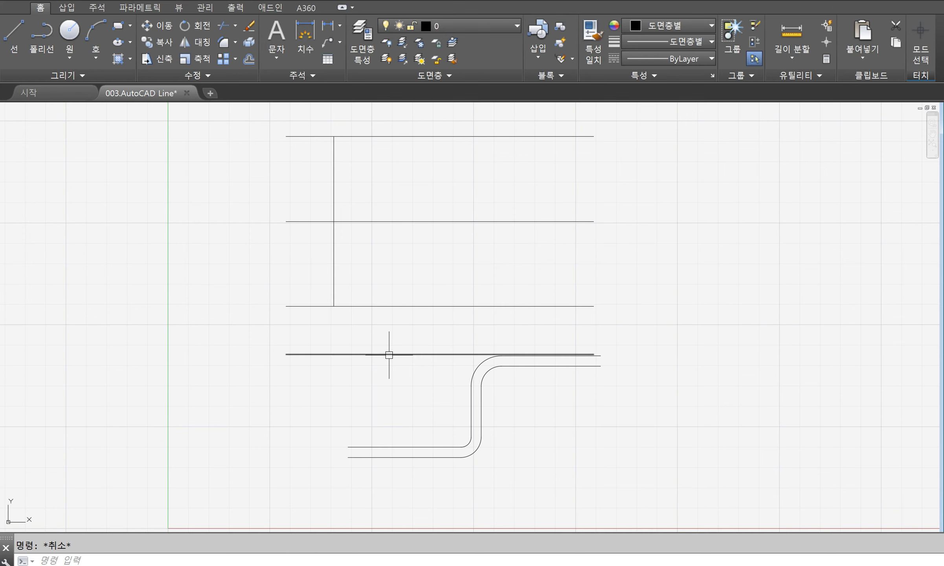
left_click(390, 355)
Step: Delete the selected line above the curve and restart OFFSET
key("Delete")
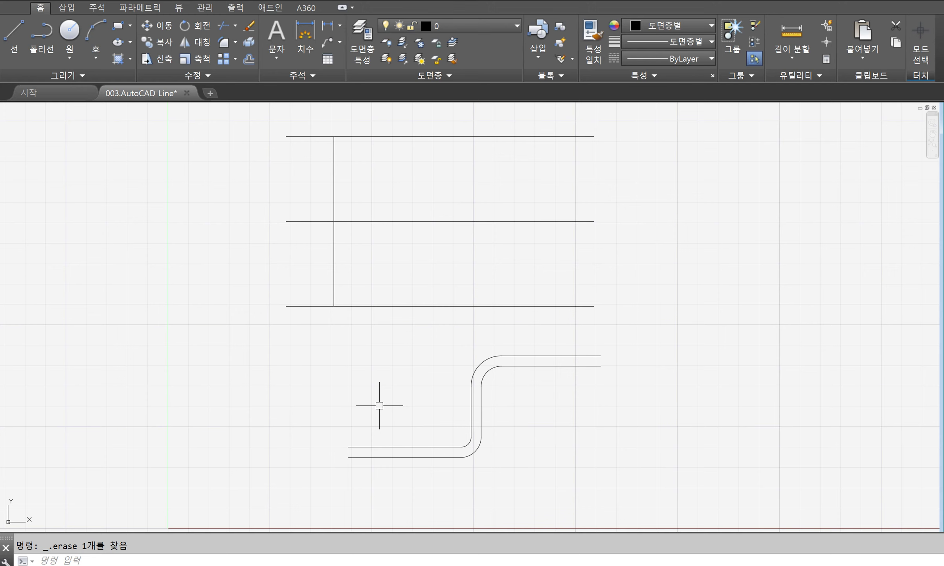
type("offs")
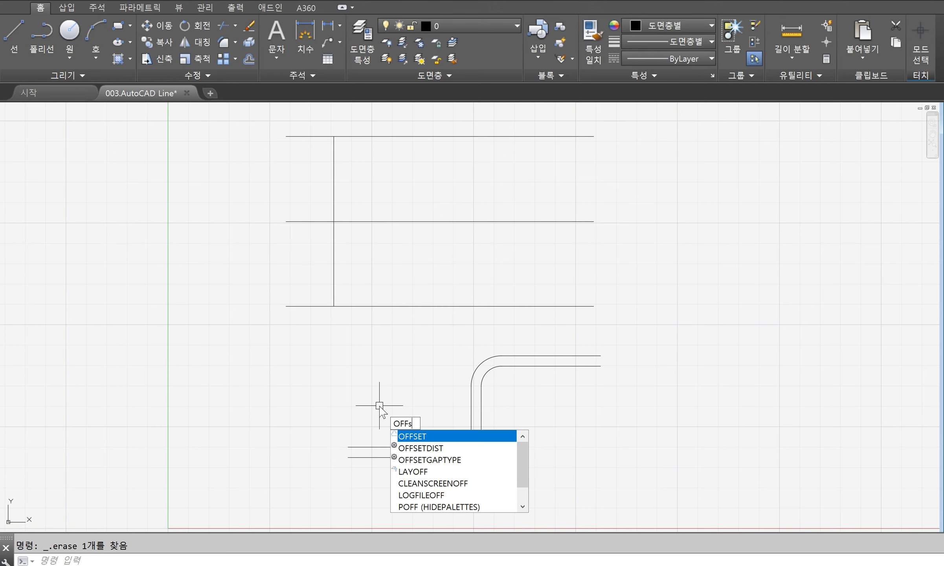
type("et")
key("Return")
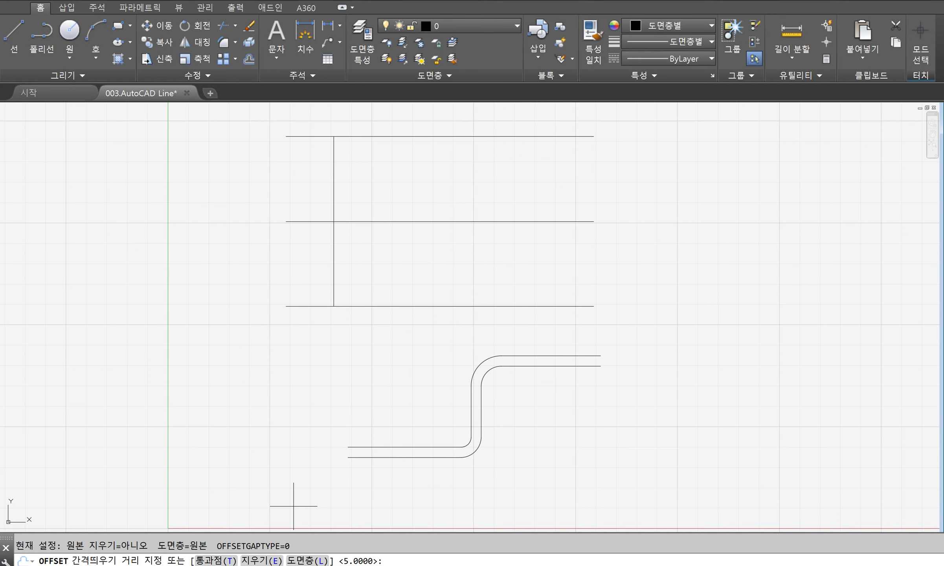